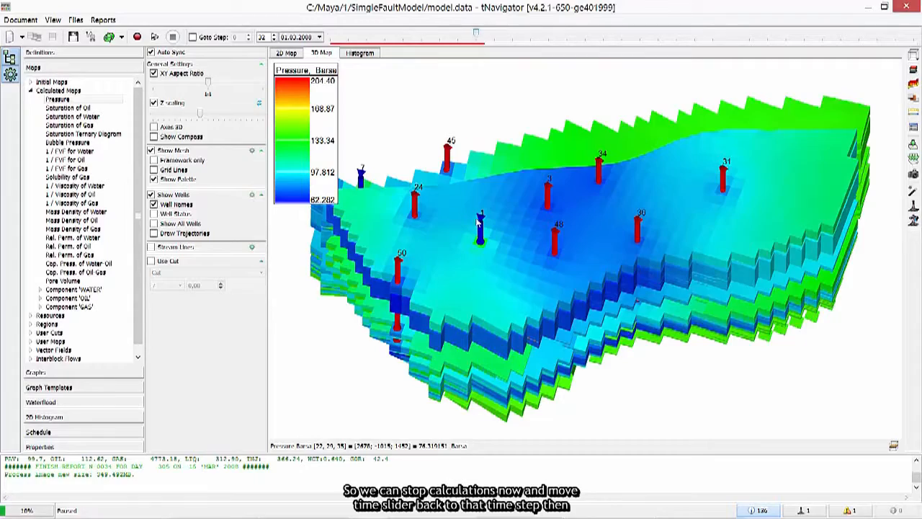
Enable the WATER_1 tracer with concentration 1.00 for injector well 1 from time step 32 (01.03.2008) and save the well.
right_click(481, 242)
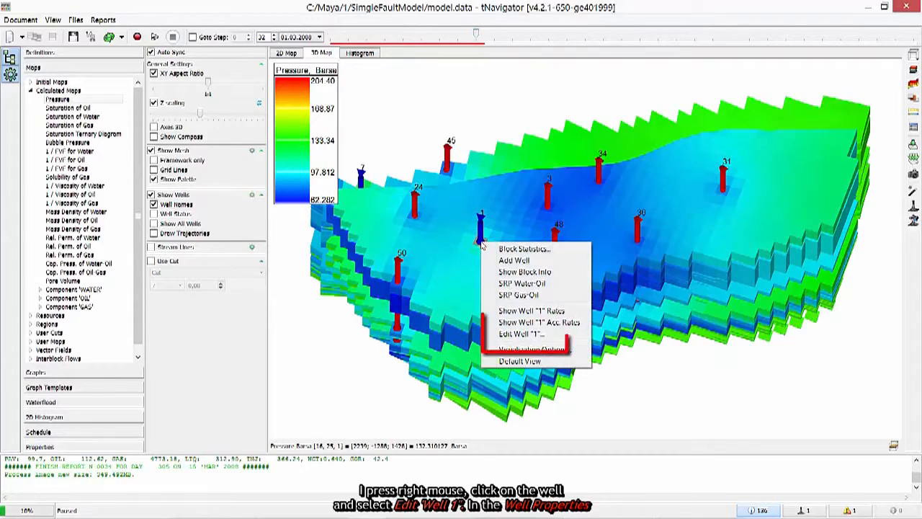
click(496, 336)
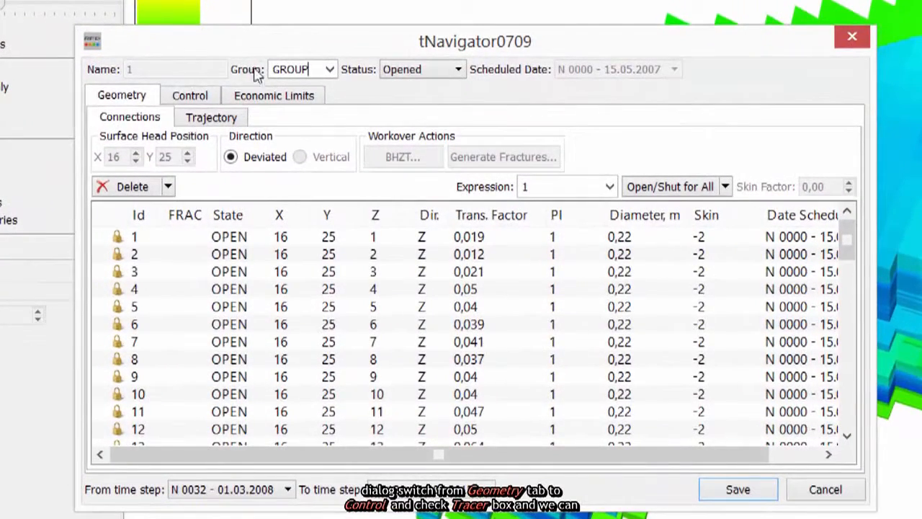
click(191, 96)
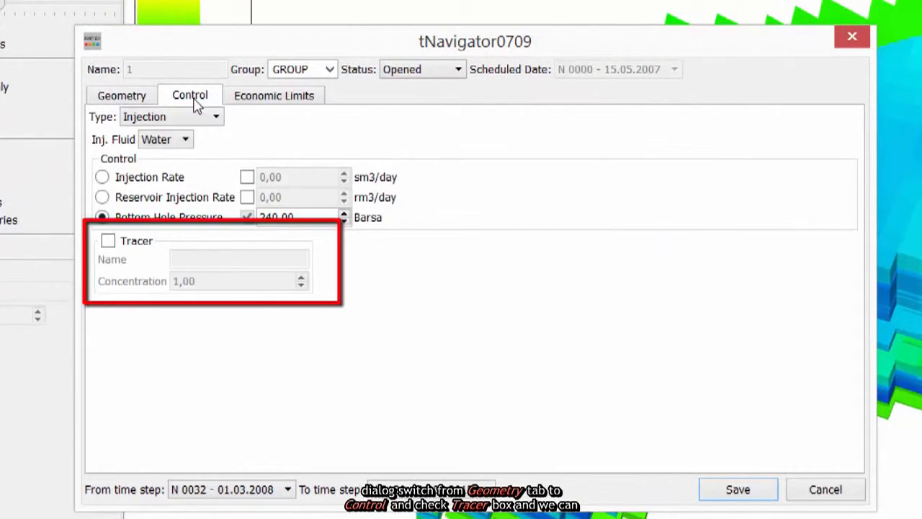
click(107, 242)
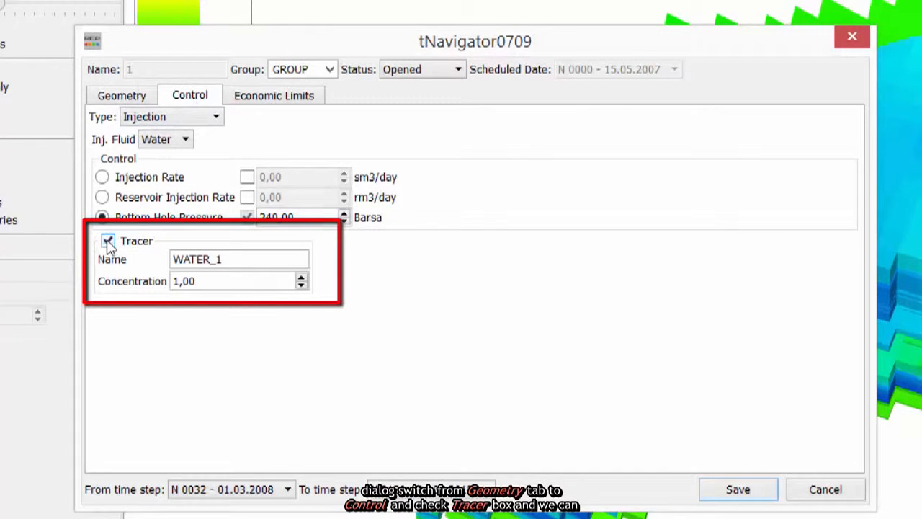
click(243, 260)
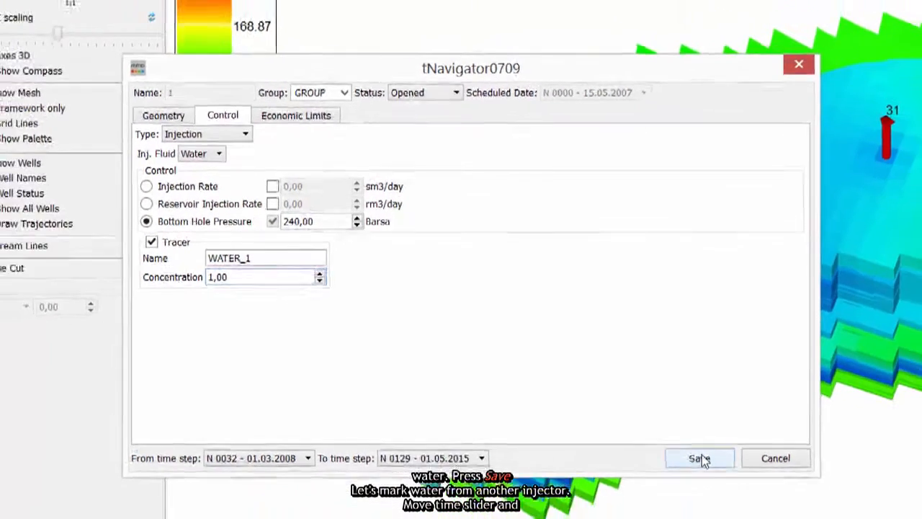
click(739, 490)
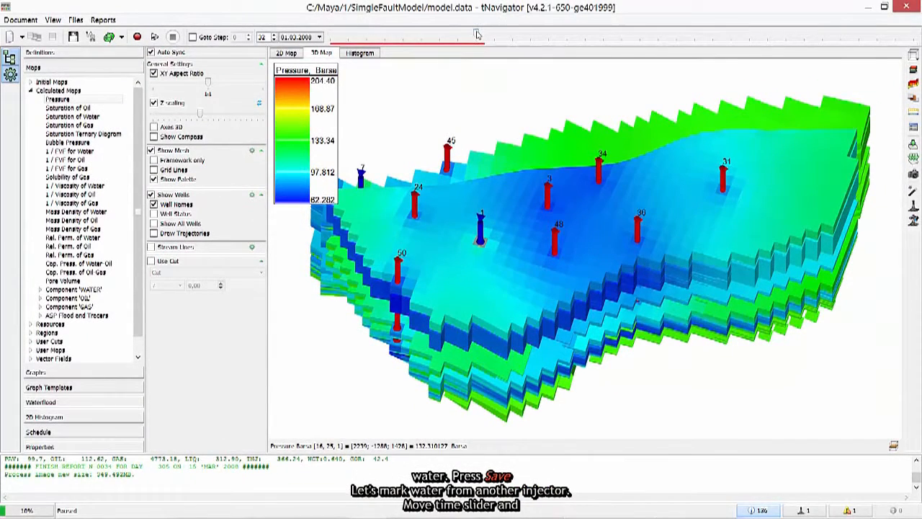
Advance to time step 35 (21.03.2008) and save well 34 with the WATER_34 injection tracer enabled at concentration 1.00.
drag(477, 33, 490, 38)
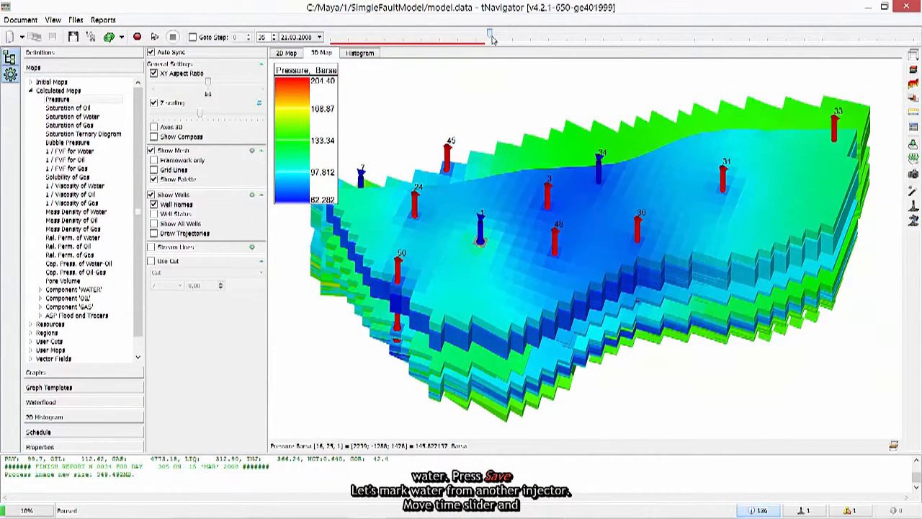
right_click(601, 186)
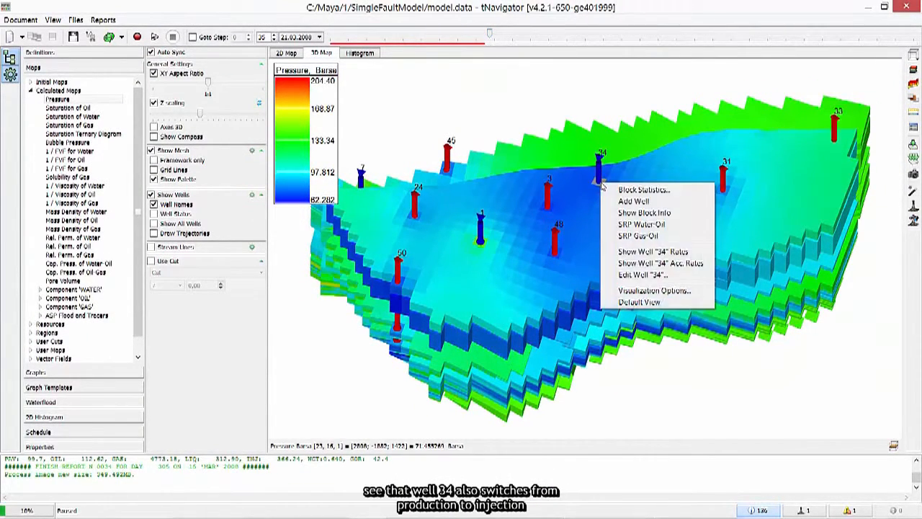
click(642, 275)
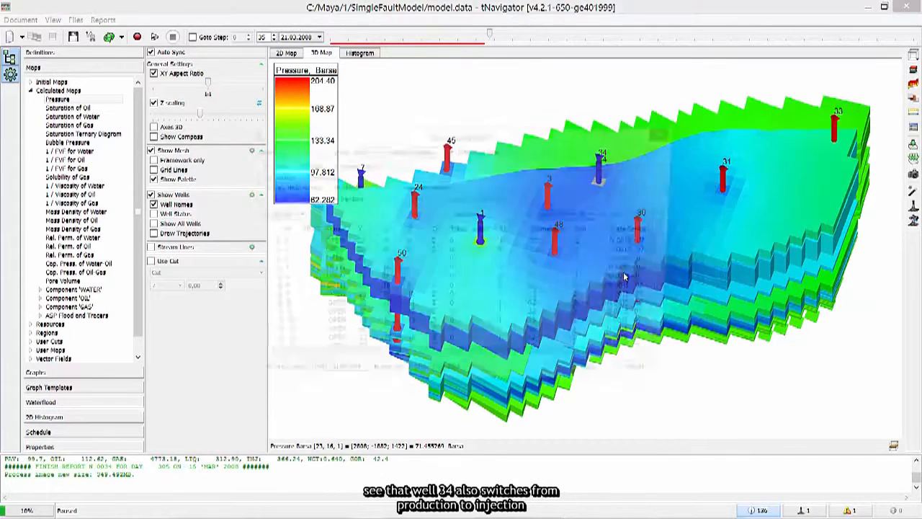
click(306, 165)
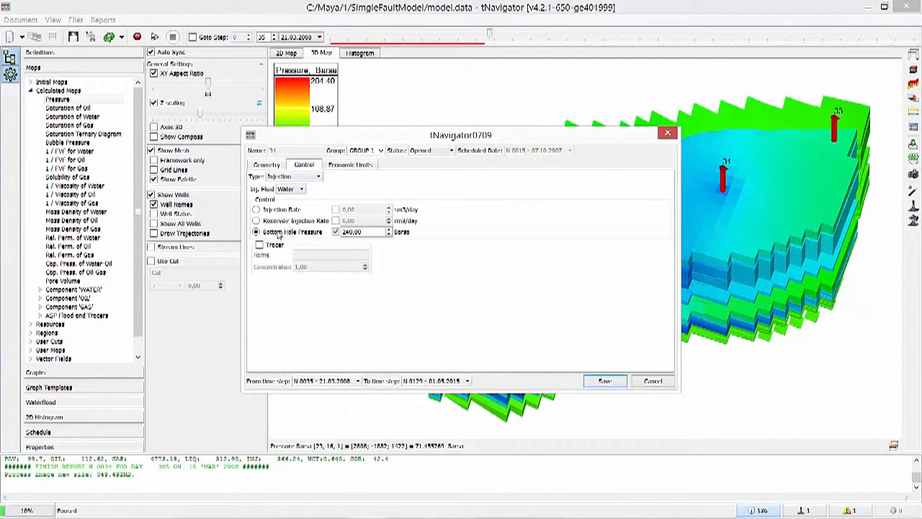
click(258, 245)
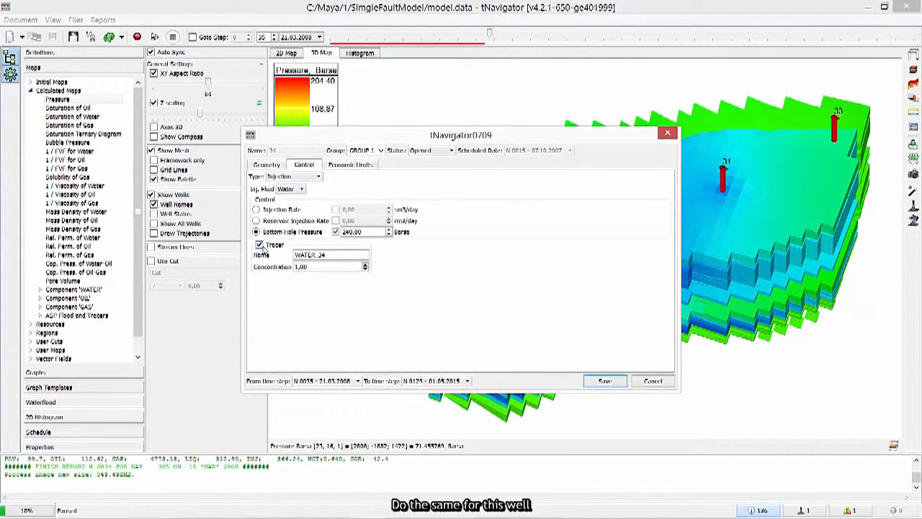
click(603, 381)
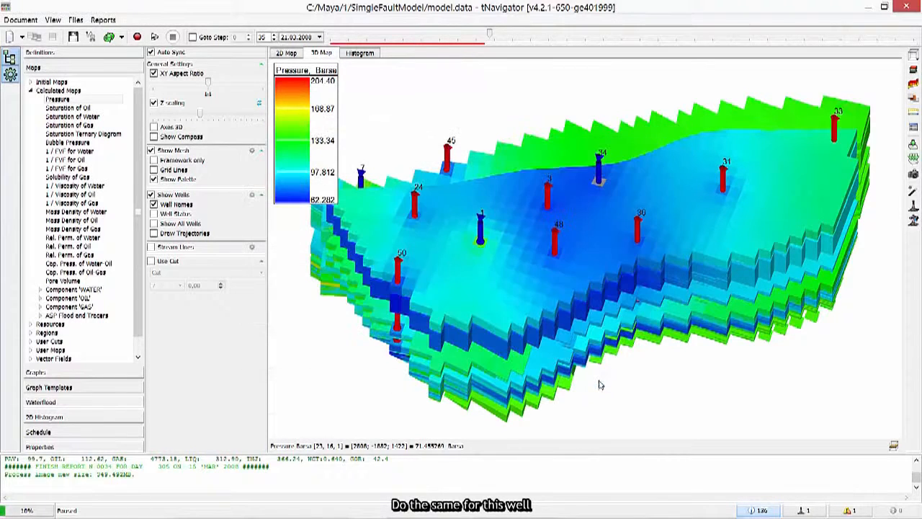
Move back to time step 31 (21.02.2008) and resume the model calculation.
drag(489, 34, 477, 36)
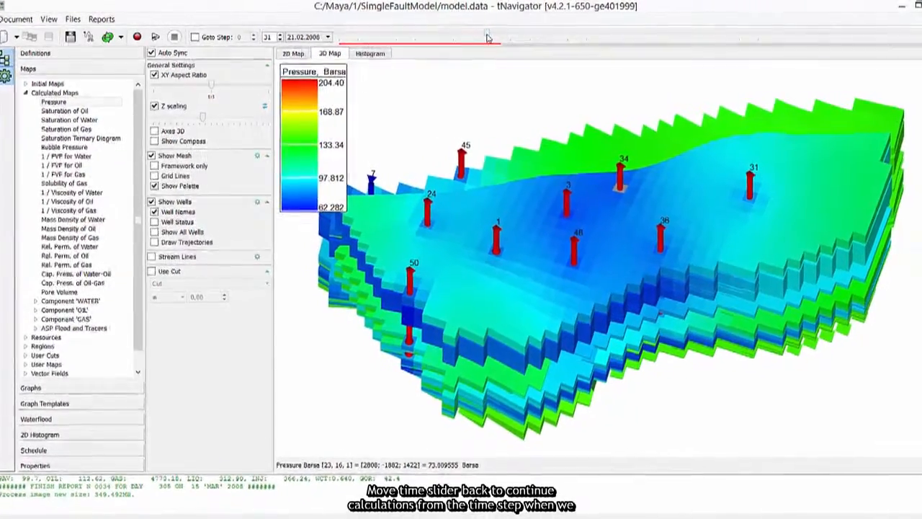
click(137, 37)
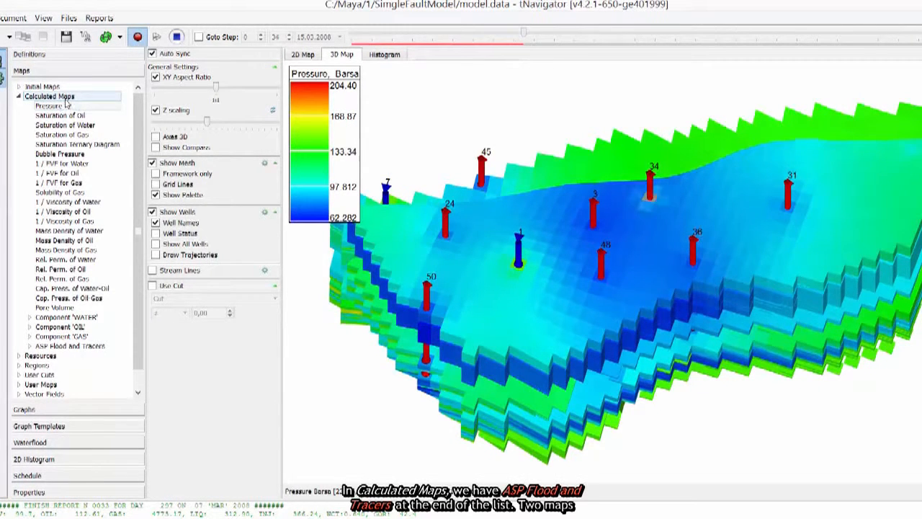
View the calculated WATER_34 tracer concentration map and return to the WATER_1 map, widening the map list to fit the full names.
click(50, 349)
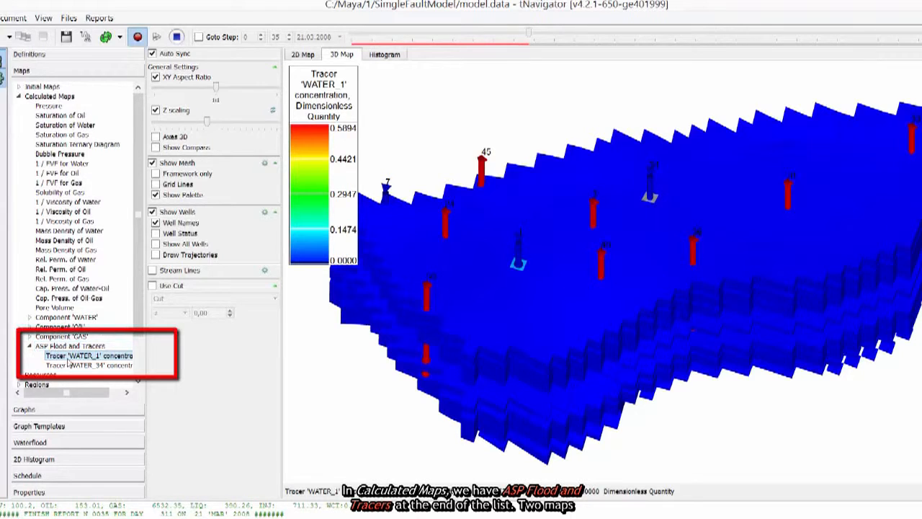
click(70, 364)
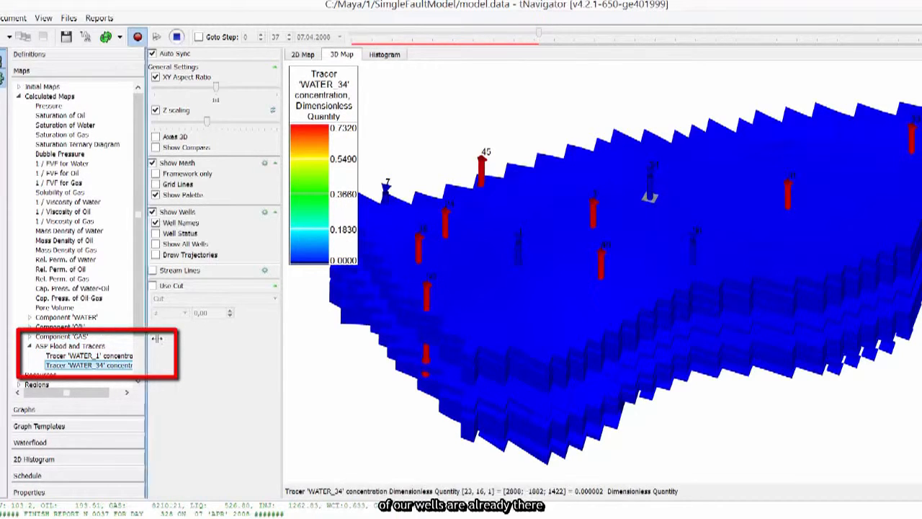
drag(144, 350, 164, 351)
click(109, 356)
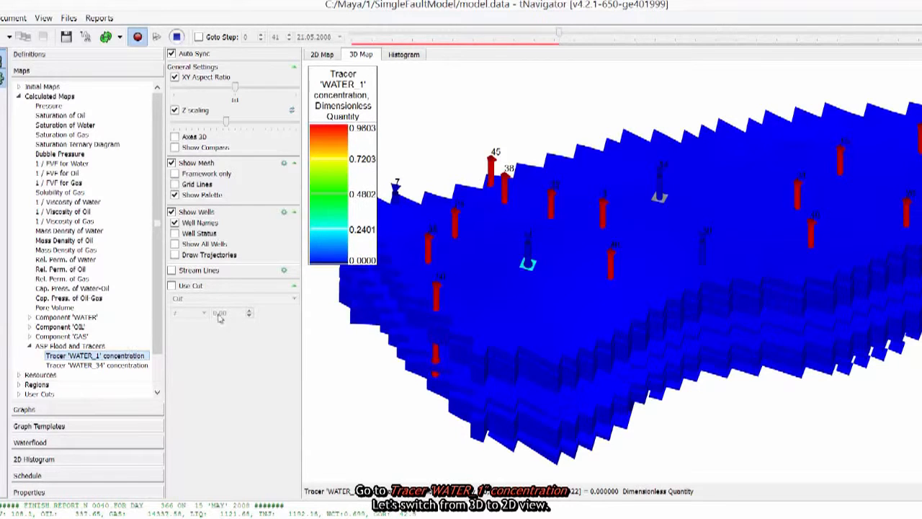
Show the WATER_1 tracer concentration as a 2D map of average values with well names visible.
click(325, 57)
click(288, 137)
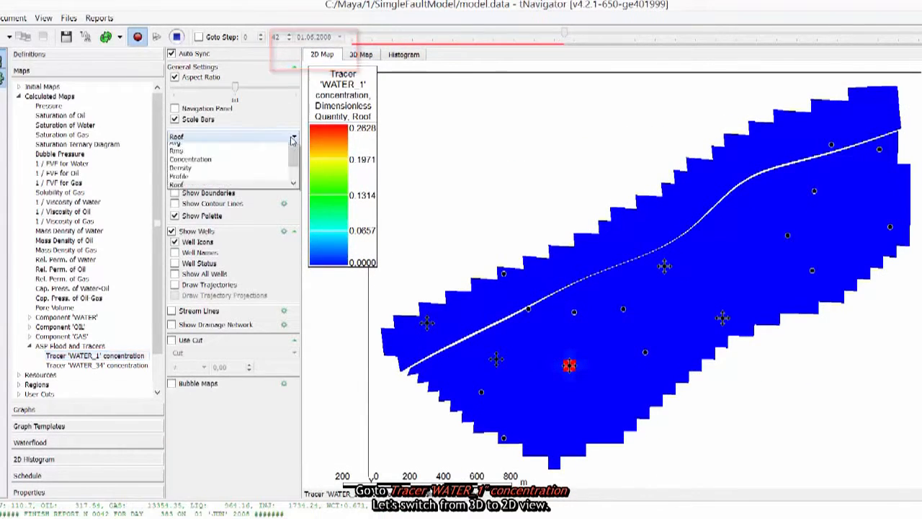
click(262, 182)
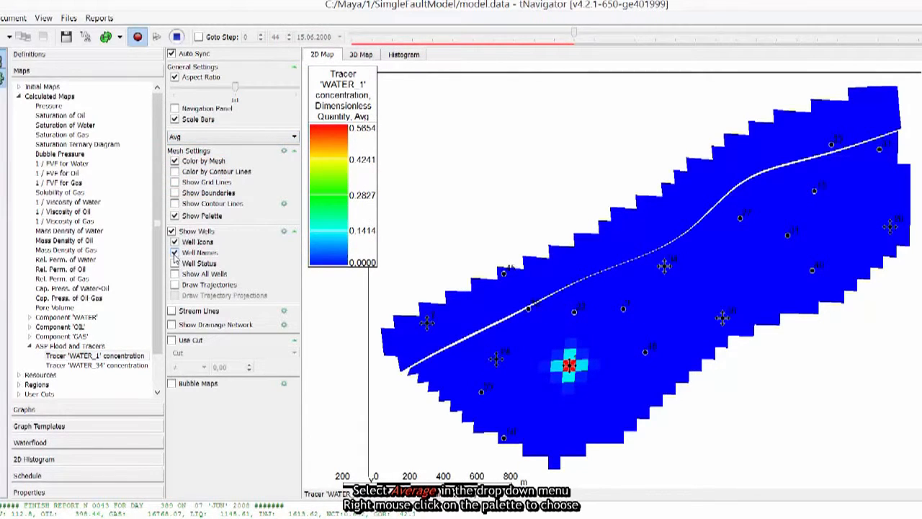
Set the WATER_1 map's palette mode to Logarithmic and switch to the WATER_34 concentration map.
right_click(328, 177)
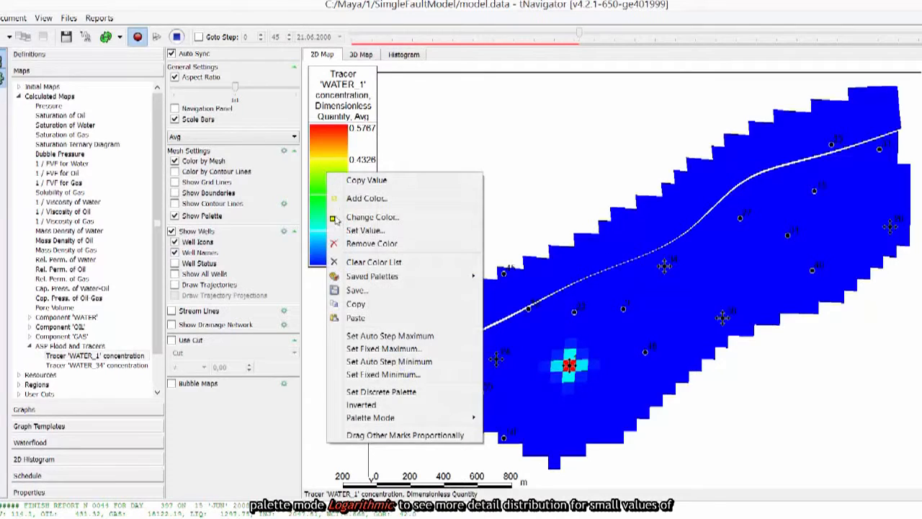
mouse_move(393, 425)
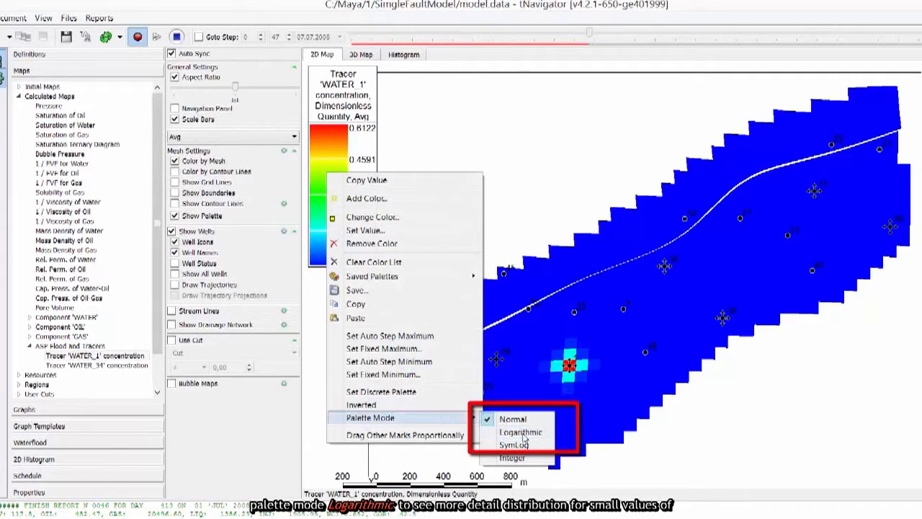
click(498, 437)
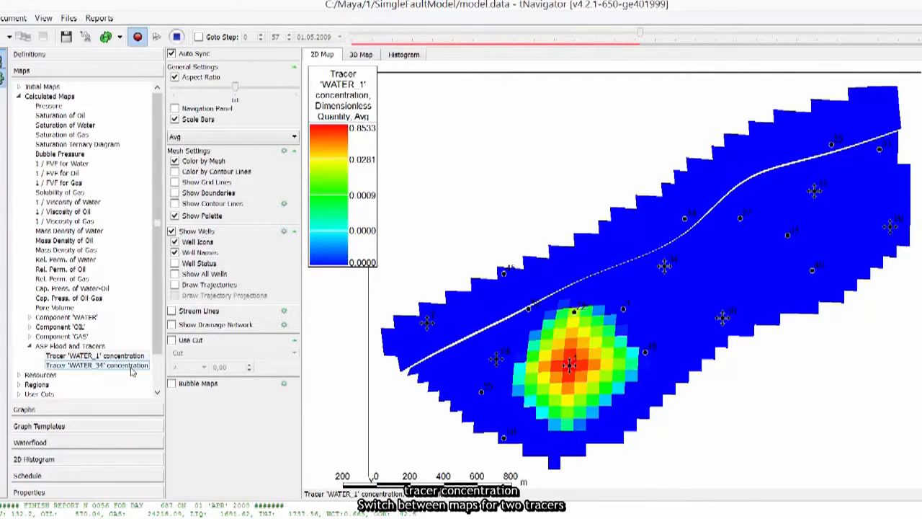
click(129, 366)
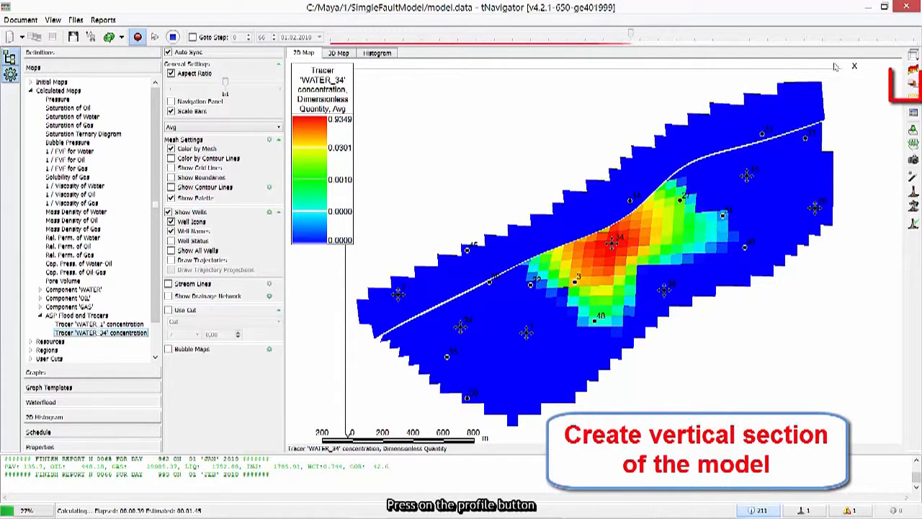
Create Profile 1 from a block near well 33 through wells 15, 27, 34, 3, 1 and 35 to the model's southwest edge.
click(911, 83)
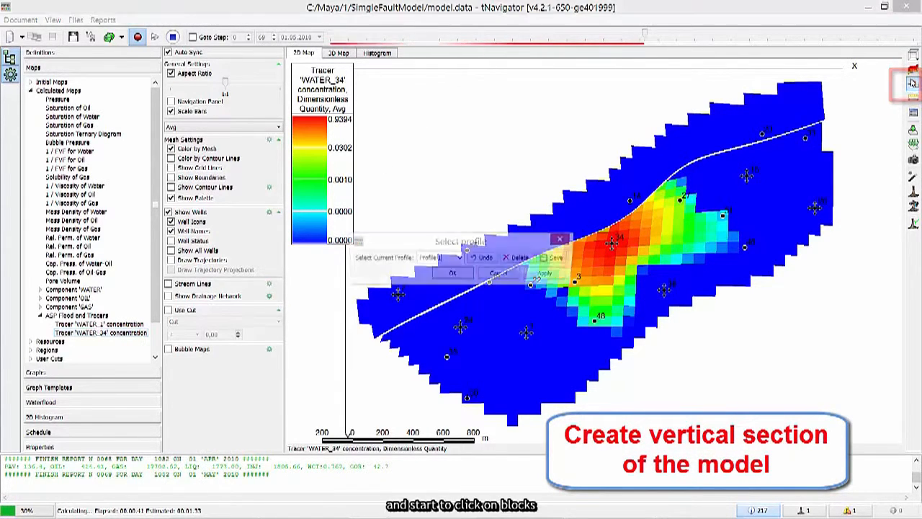
drag(488, 239, 531, 97)
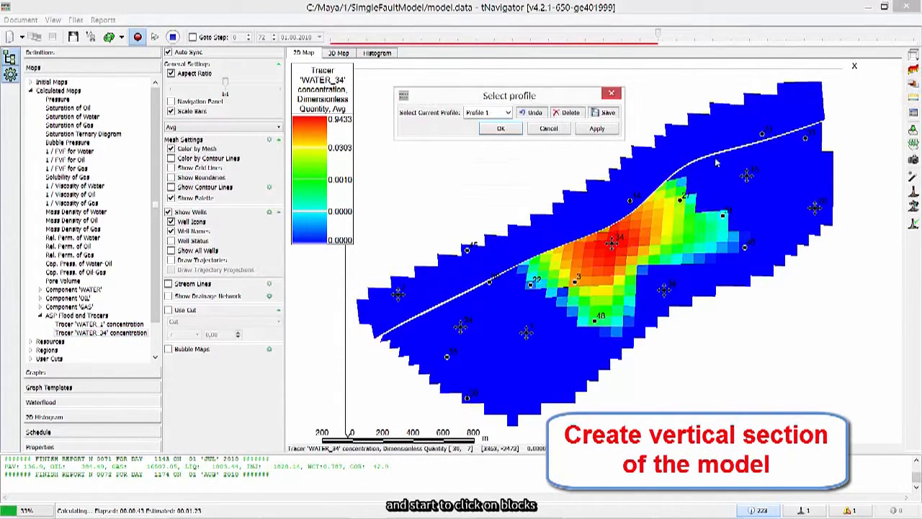
click(805, 155)
click(746, 177)
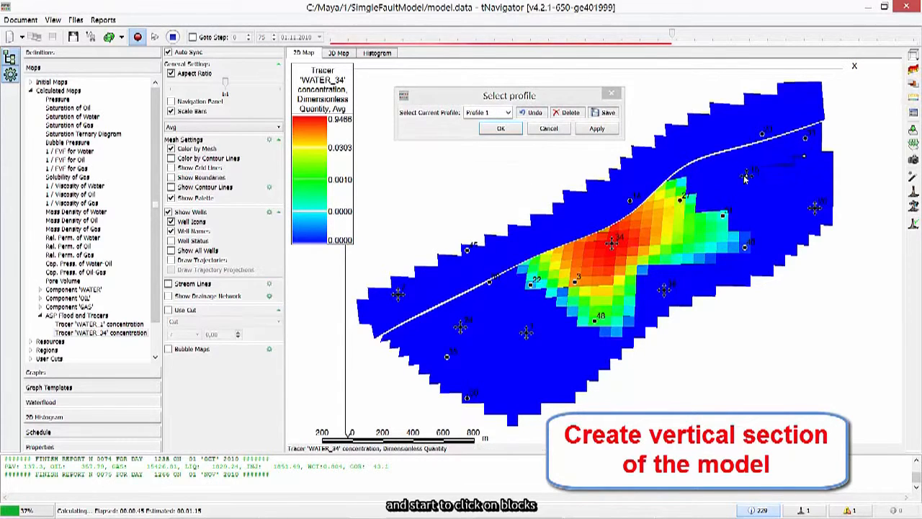
click(682, 200)
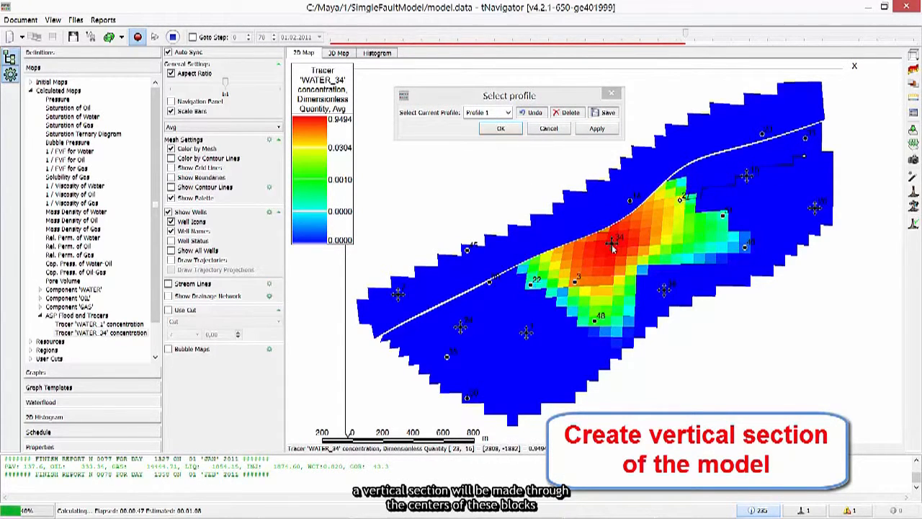
click(611, 244)
click(577, 278)
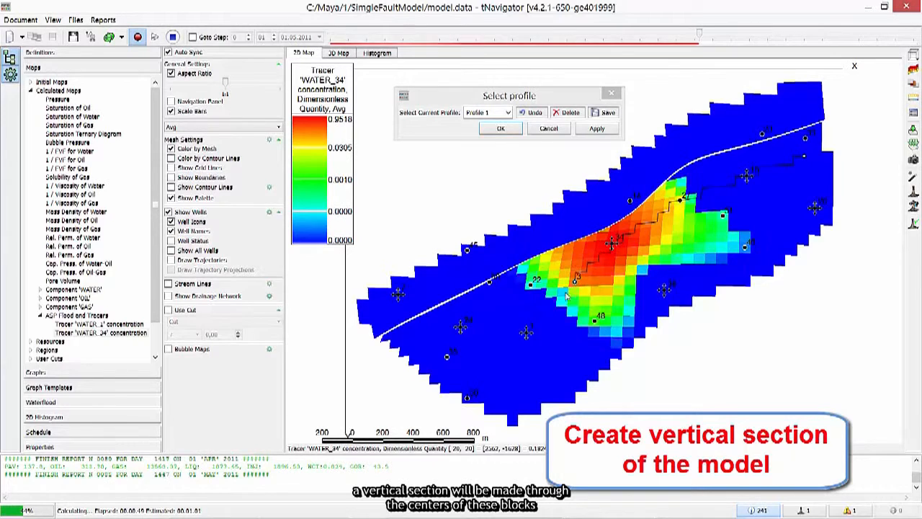
click(526, 331)
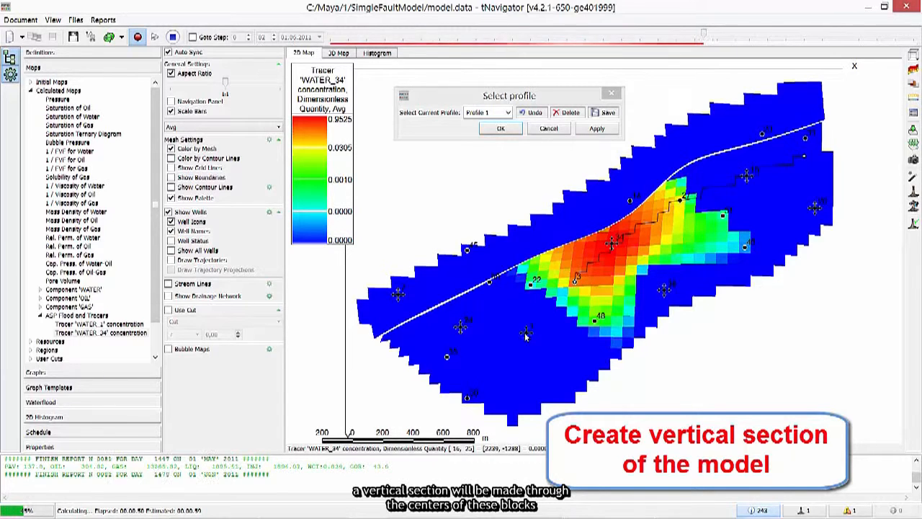
click(447, 358)
click(422, 369)
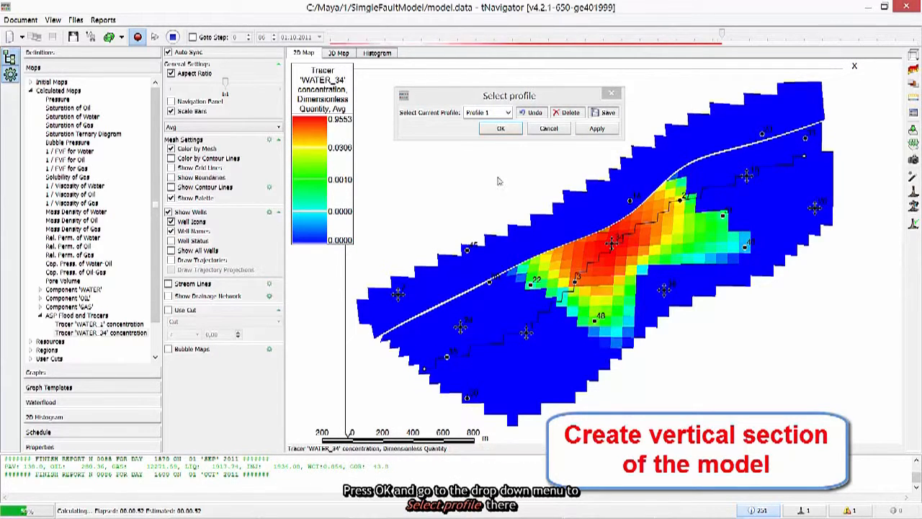
click(500, 128)
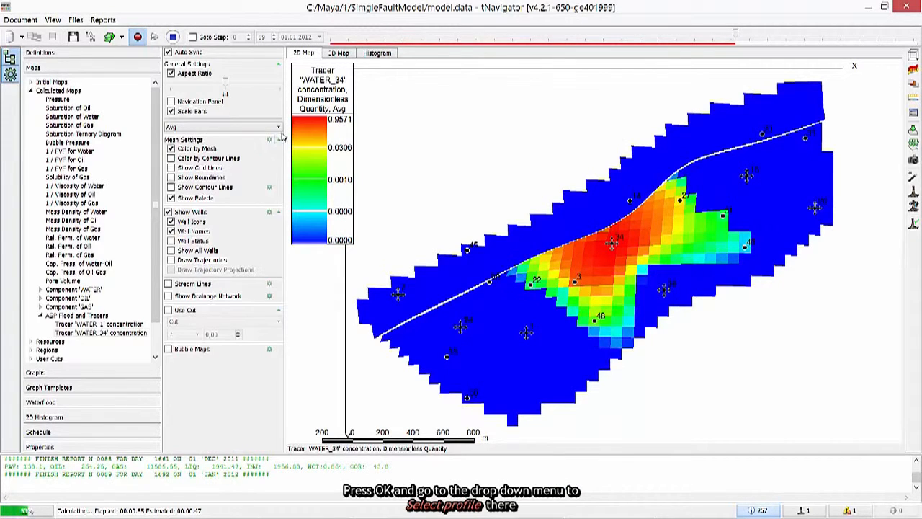
Display the WATER_34 tracer concentration as the vertical section along Profile 1 instead of the averaged map.
click(278, 127)
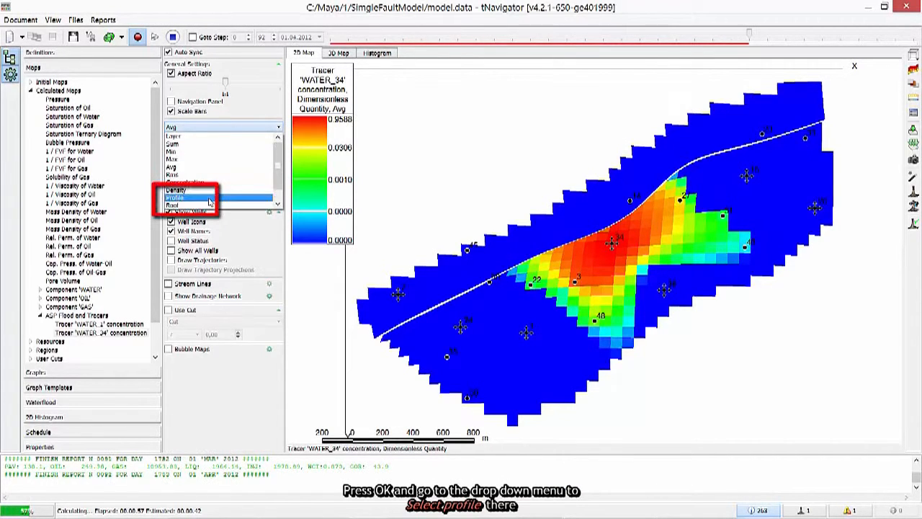
click(209, 198)
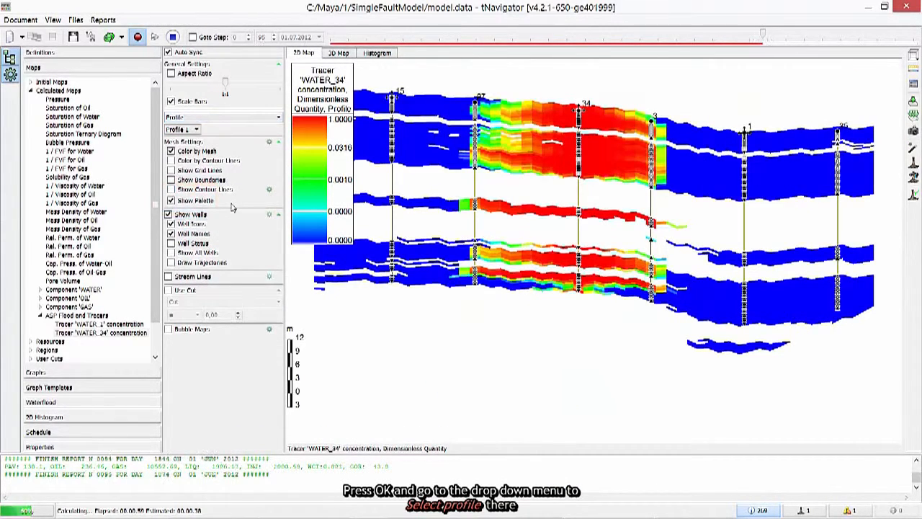
Stop the calculation and move back to time step 47 (07.07.2008) to review the tracer results on the profile.
click(173, 38)
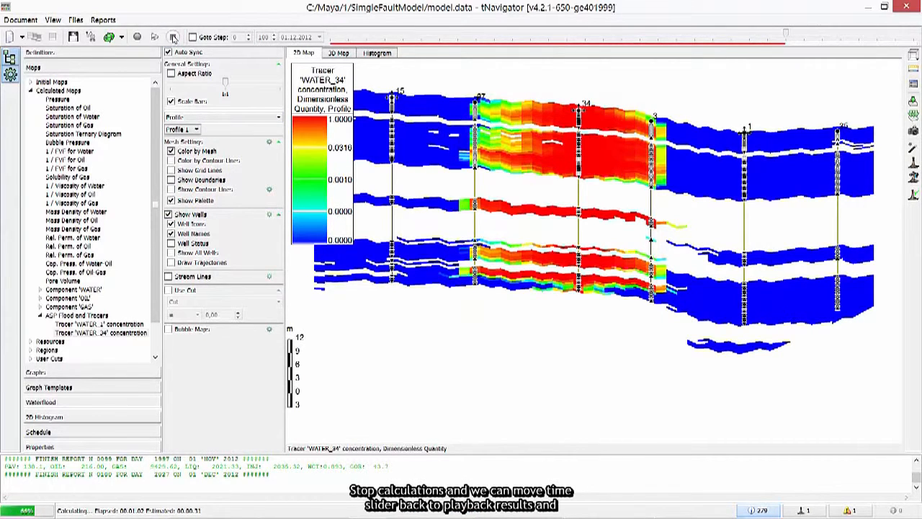
drag(788, 37, 545, 49)
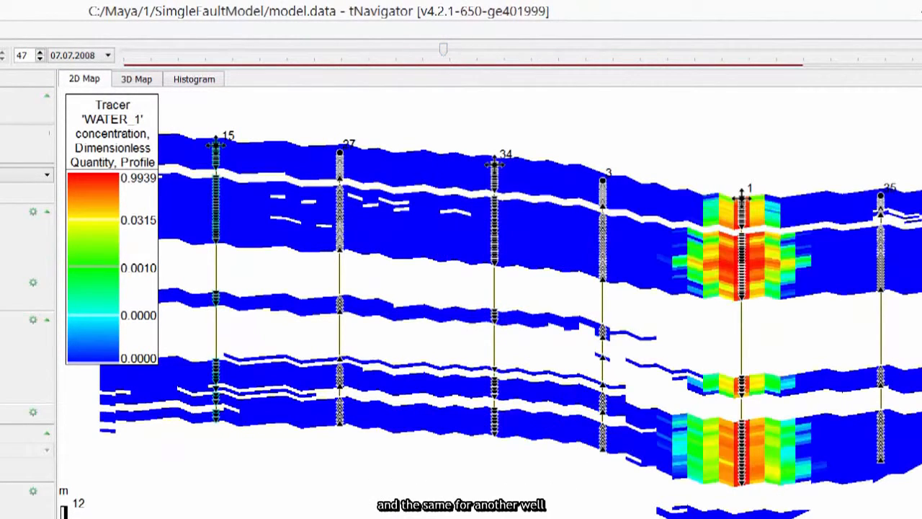
Advance to time step 75 (01.11.2010) and open the user map with its arithmetic calculator.
drag(444, 52, 633, 51)
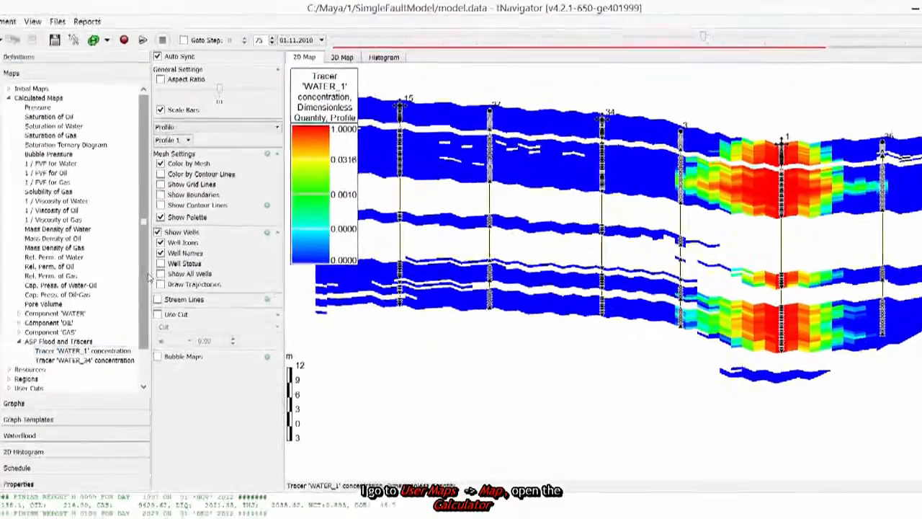
drag(164, 277, 164, 307)
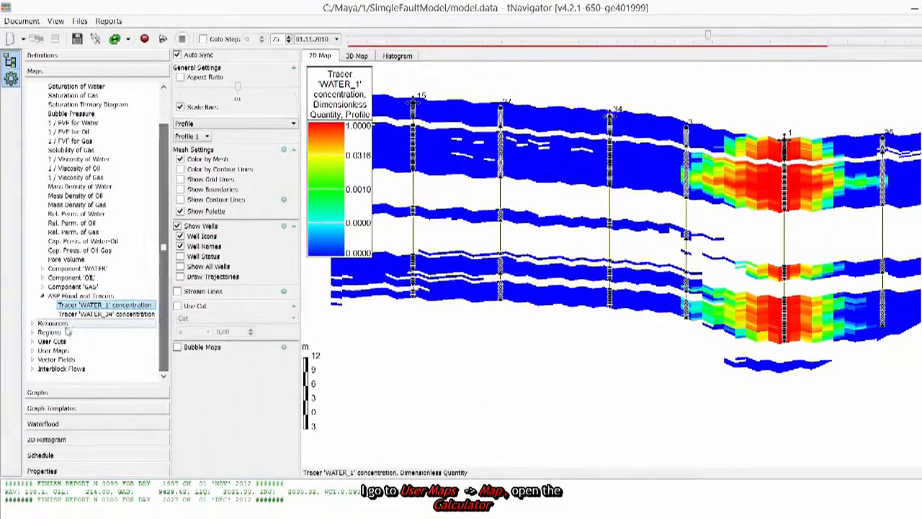
click(31, 350)
click(65, 360)
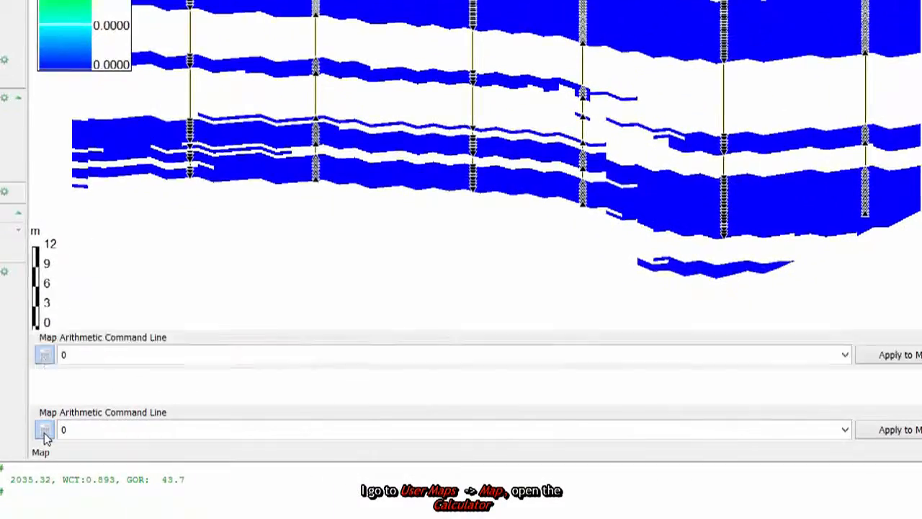
click(159, 442)
Insert the WATER_1 and WATER_34 tracer concentration maps from ASP Flood and Tracers into the map arithmetic expression.
click(157, 381)
scroll(86, 362, down, 8)
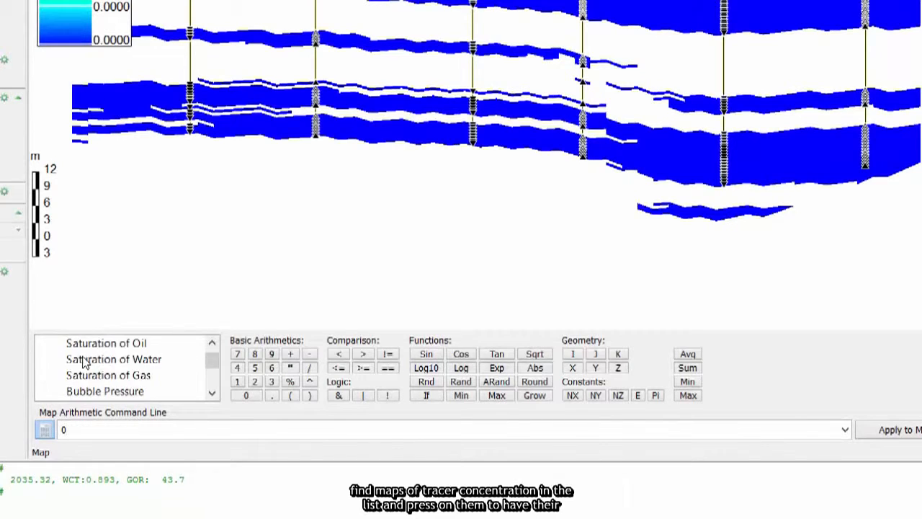
scroll(79, 364, down, 2)
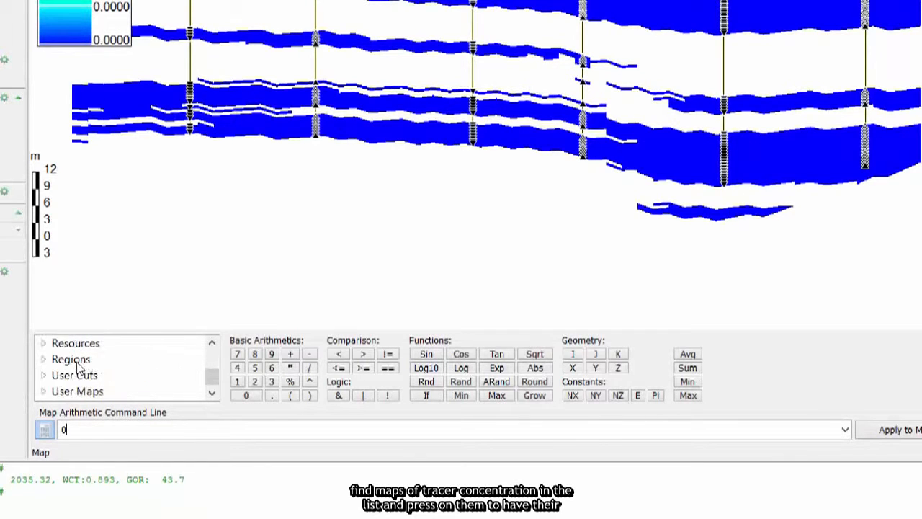
scroll(69, 368, up, 1)
click(61, 376)
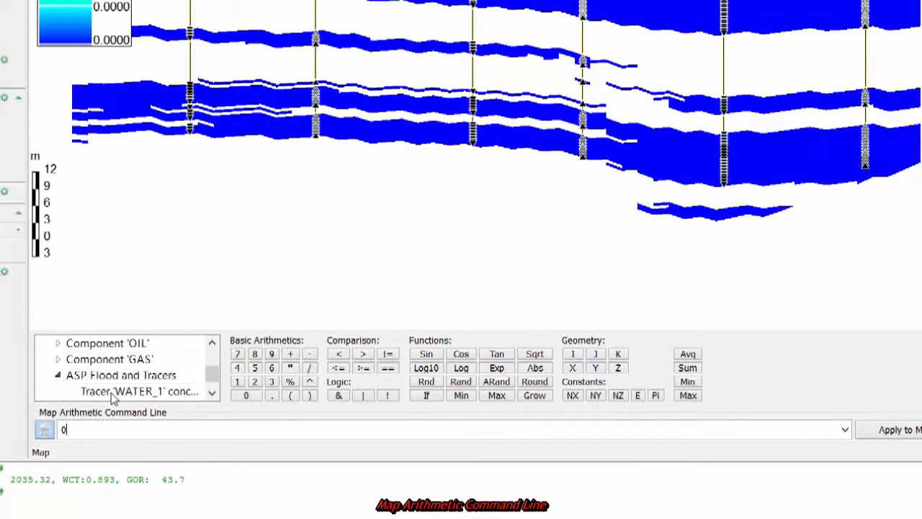
double_click(115, 395)
click(212, 393)
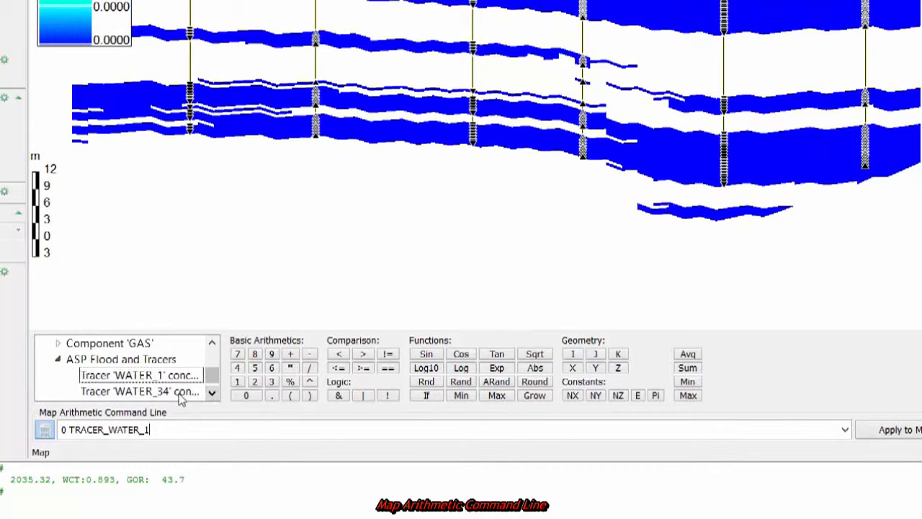
double_click(179, 392)
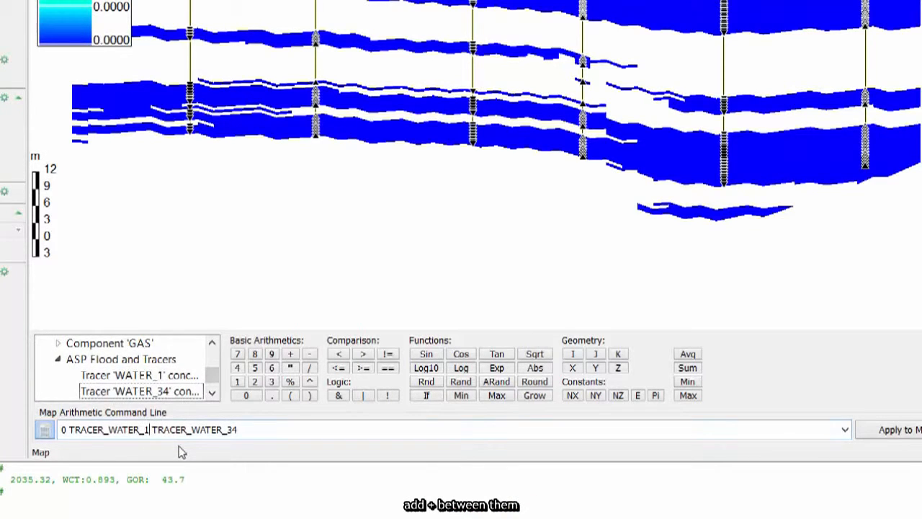
Complete the expression as TRACER_WATER_1 + TRACER_WATER_34 without the leading 0 and apply it to the user map.
text(+)
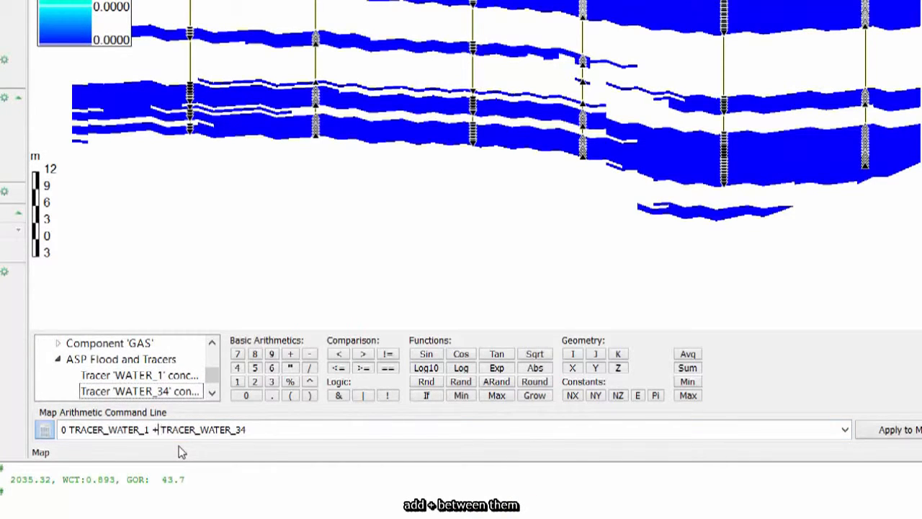
key(Left)
key(BackSpace)
key(BackSpace)
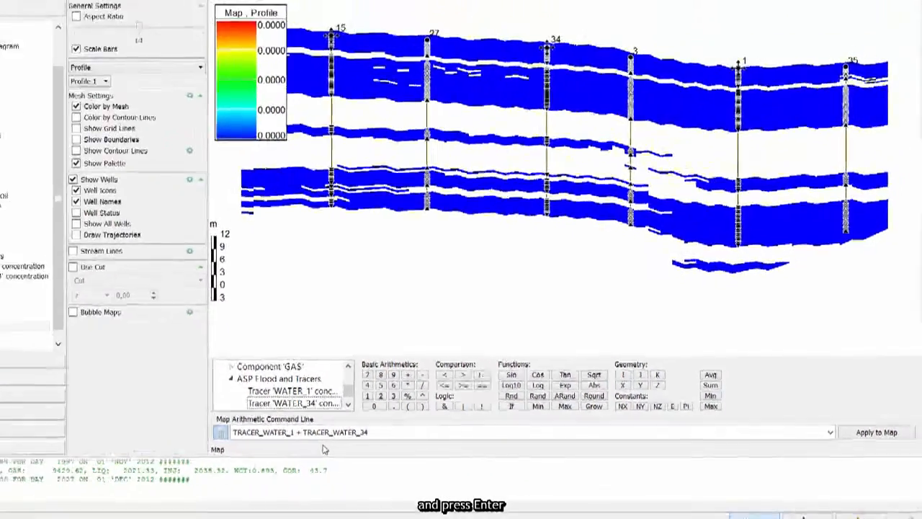
key(Return)
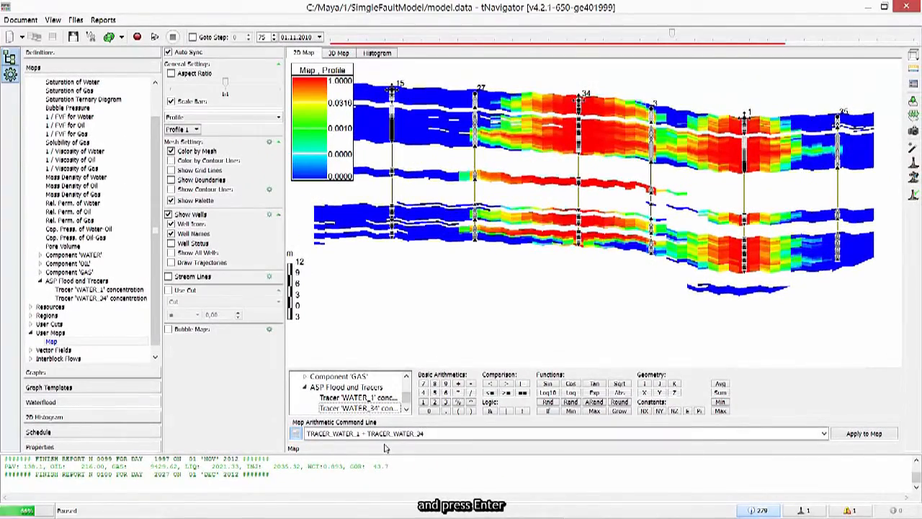
Turn on Autoupdate for the summed tracer map and move back to time step 51 (01.11.2008).
mouse_move(674, 35)
mouse_down()
mouse_move(712, 36)
mouse_move(664, 40)
mouse_up()
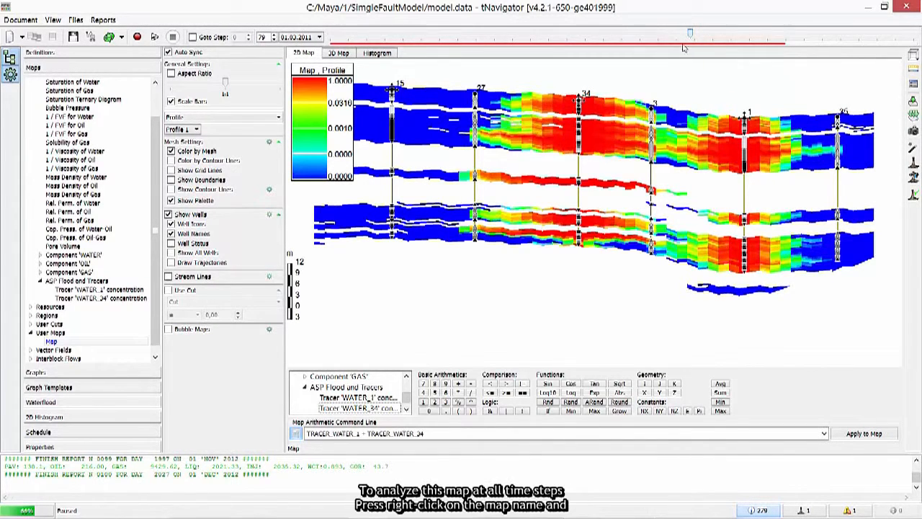
right_click(69, 345)
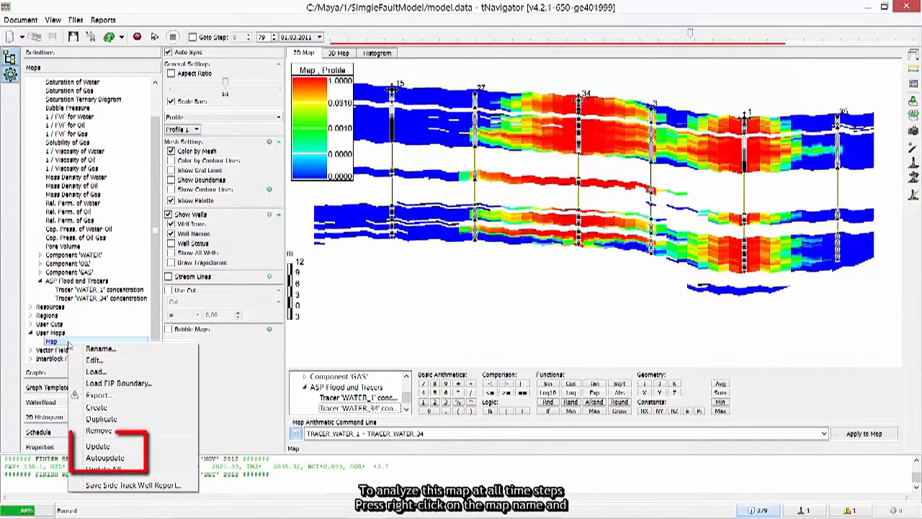
click(107, 458)
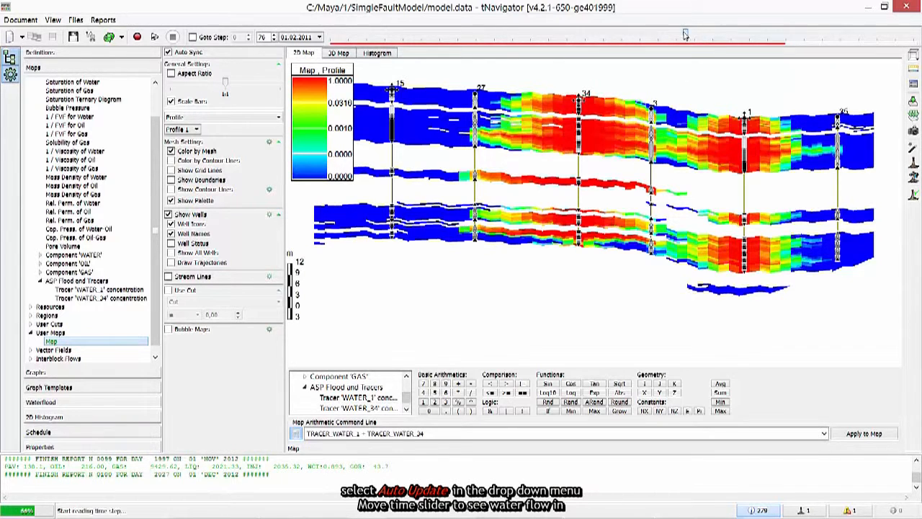
drag(685, 35, 565, 52)
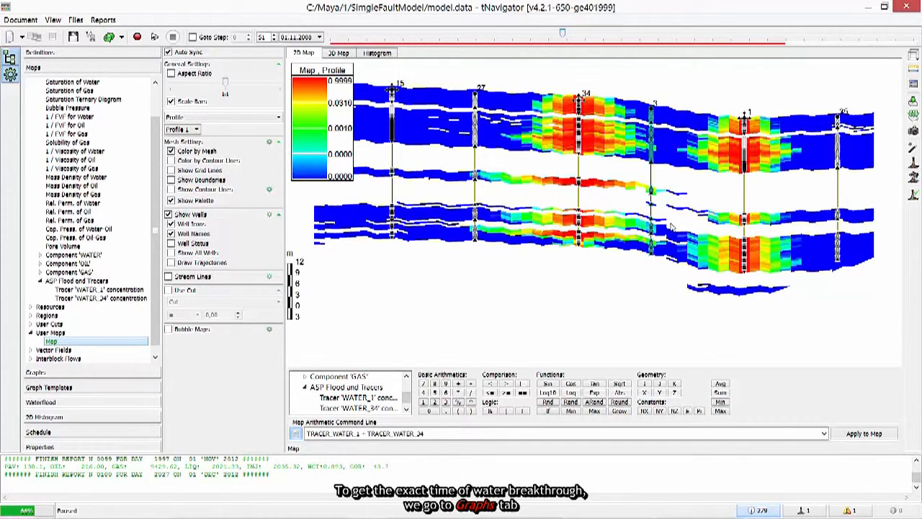
Display the Tracers graphs for production well 3.
click(108, 374)
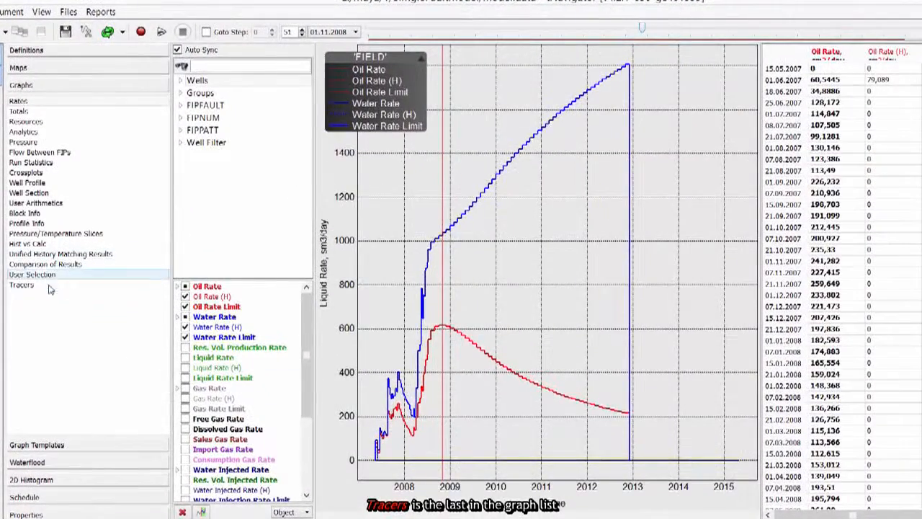
click(53, 272)
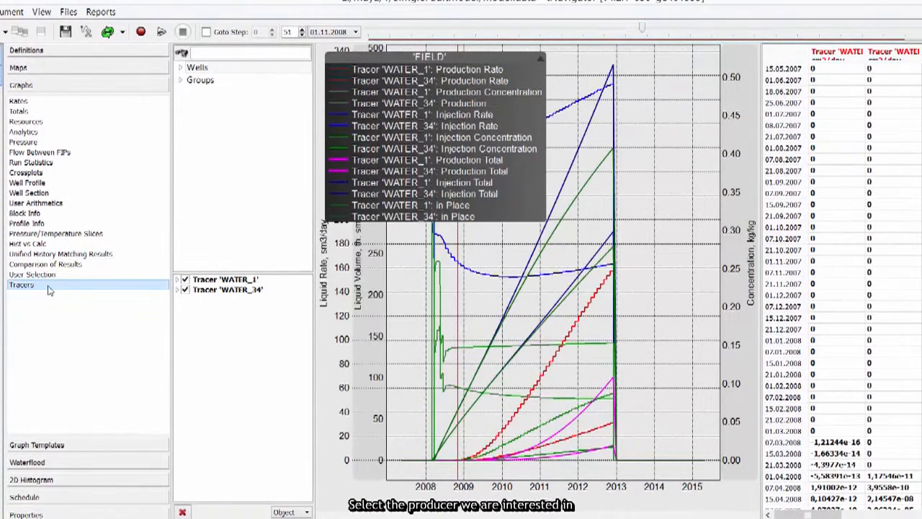
click(181, 67)
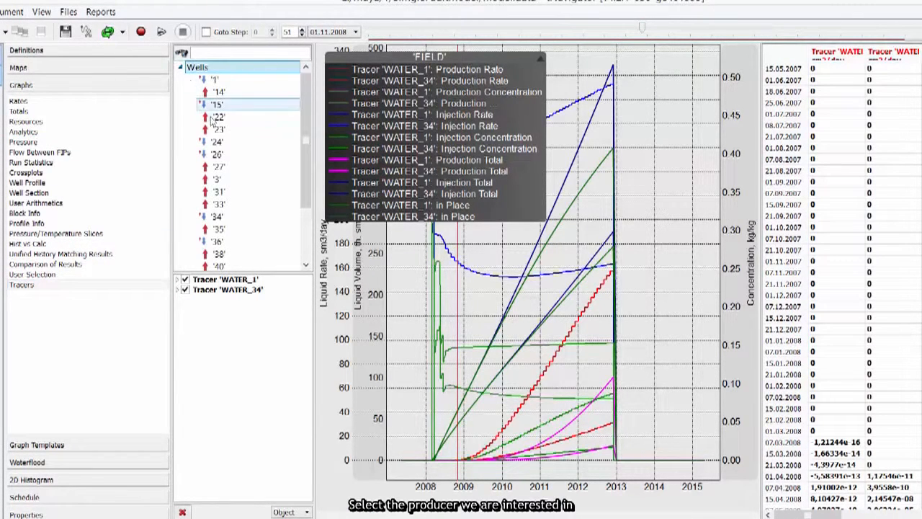
click(217, 179)
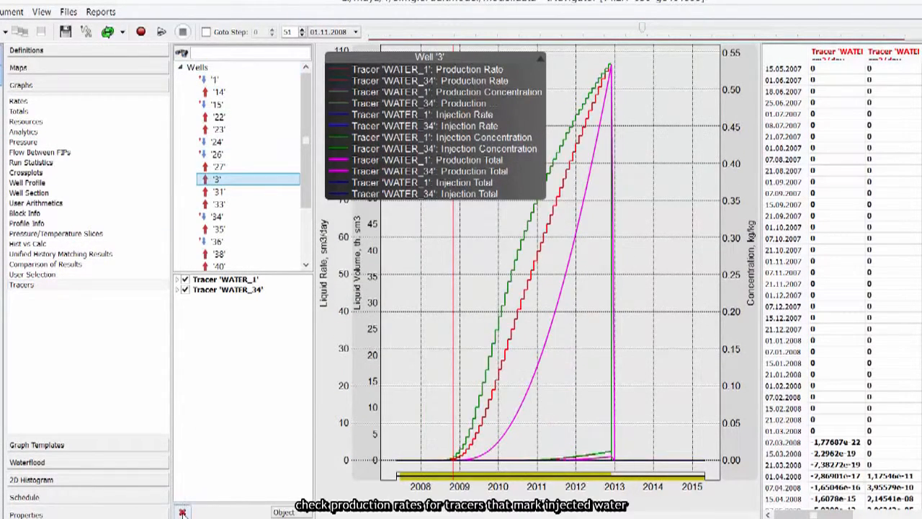
Clear all plotted curves and show only the WATER_1 and WATER_34 Production Rate curves for well 3.
click(182, 511)
drag(171, 413, 125, 411)
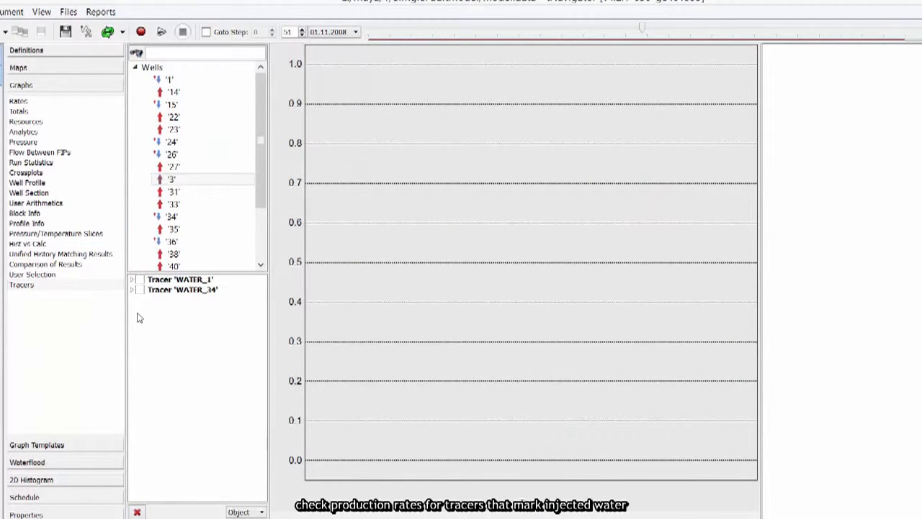
click(133, 279)
click(146, 290)
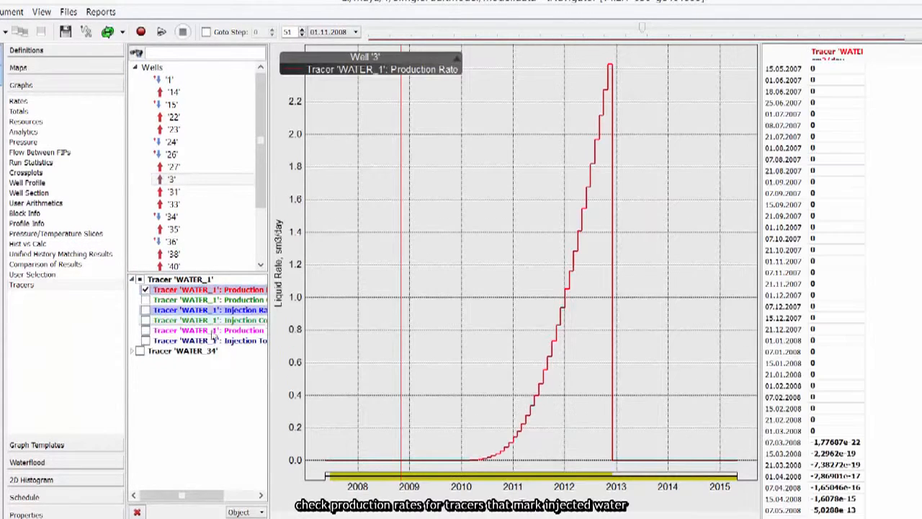
drag(268, 332, 305, 338)
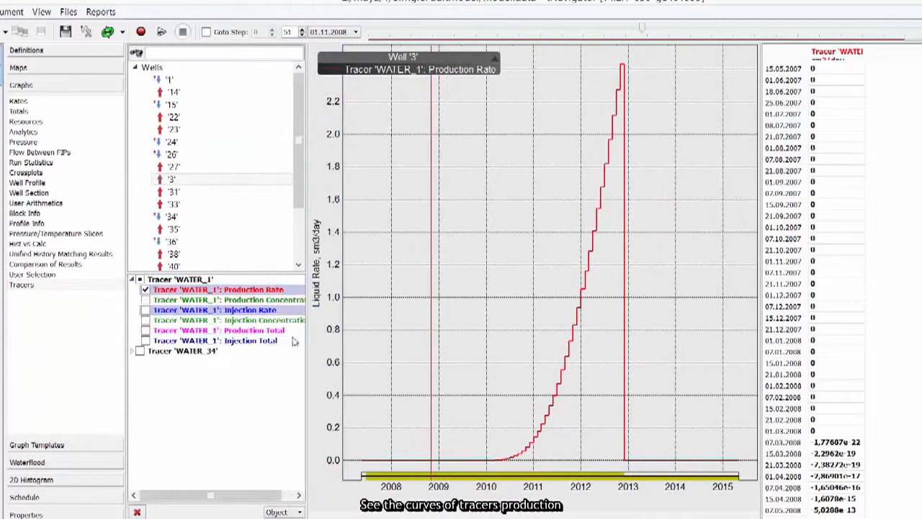
click(134, 351)
click(146, 362)
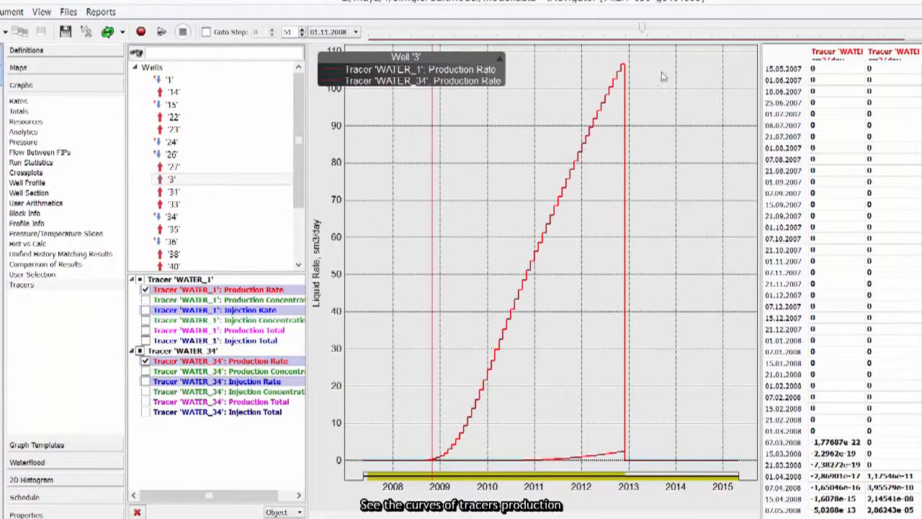
Resume the calculation from time step 100 (01.12.2012) and read the WATER_34 breakthrough date on well 3's production rate curve.
drag(644, 32, 905, 36)
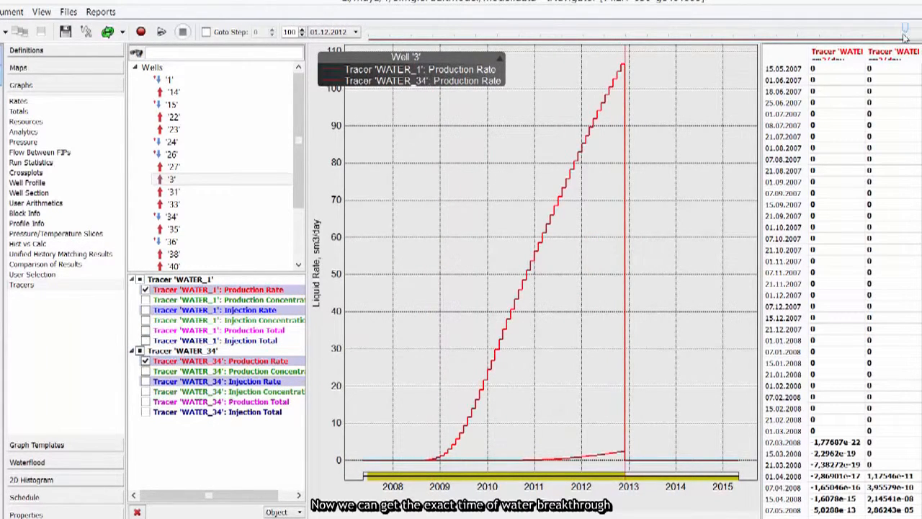
click(143, 34)
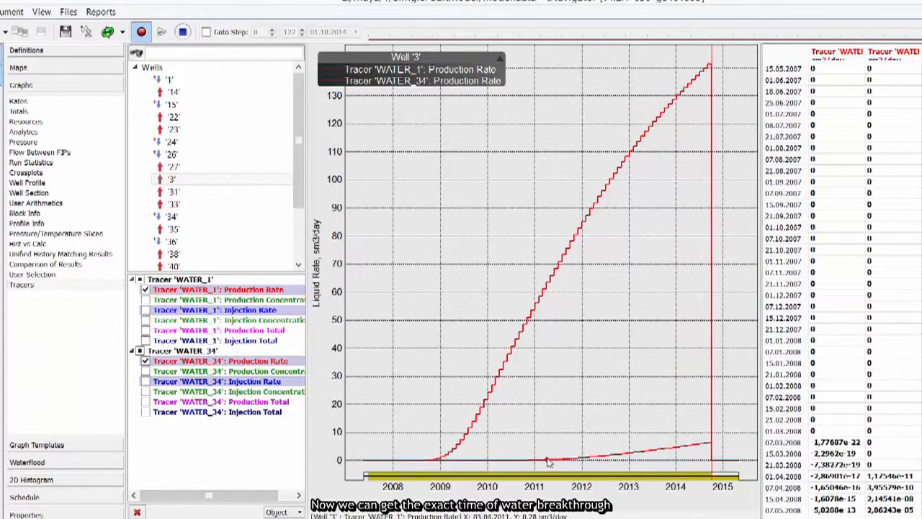
mouse_move(436, 460)
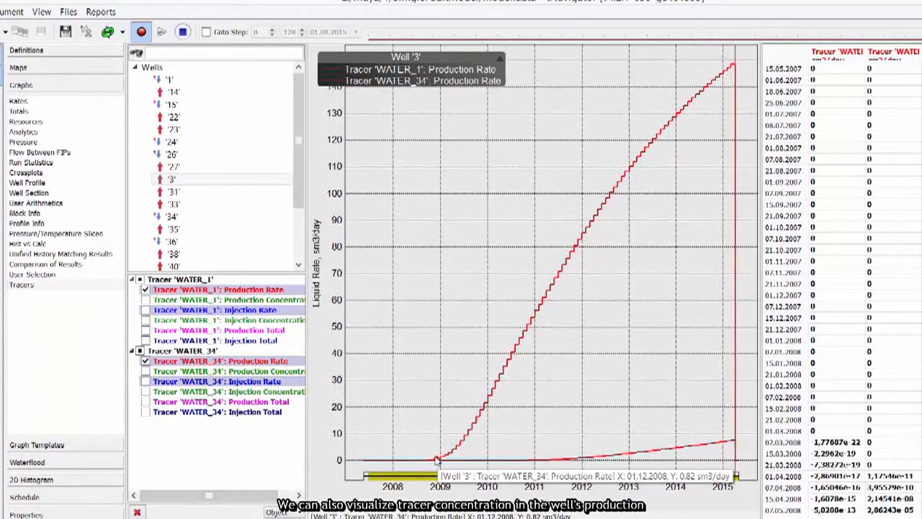
Replace the Production Rate curves with Production Concentration for WATER_1 and WATER_34, and review the table's values through the last date.
click(145, 289)
click(145, 299)
click(146, 361)
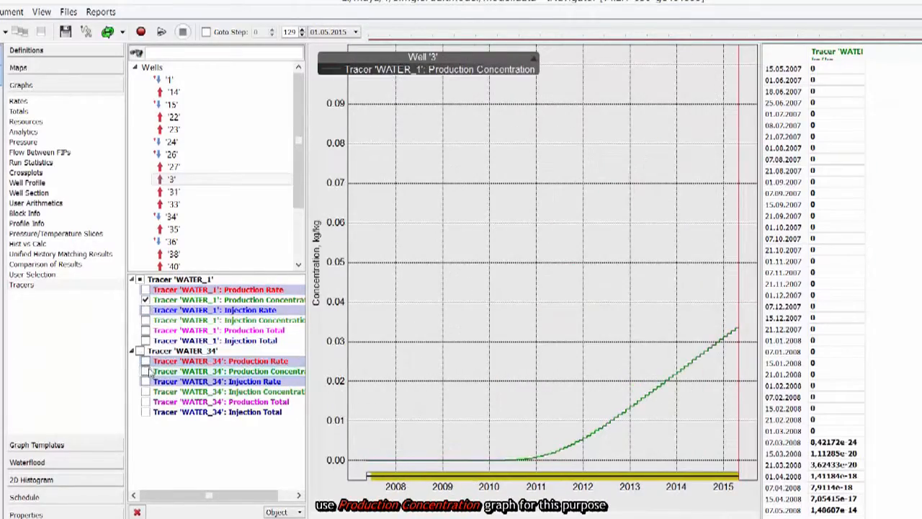
click(146, 371)
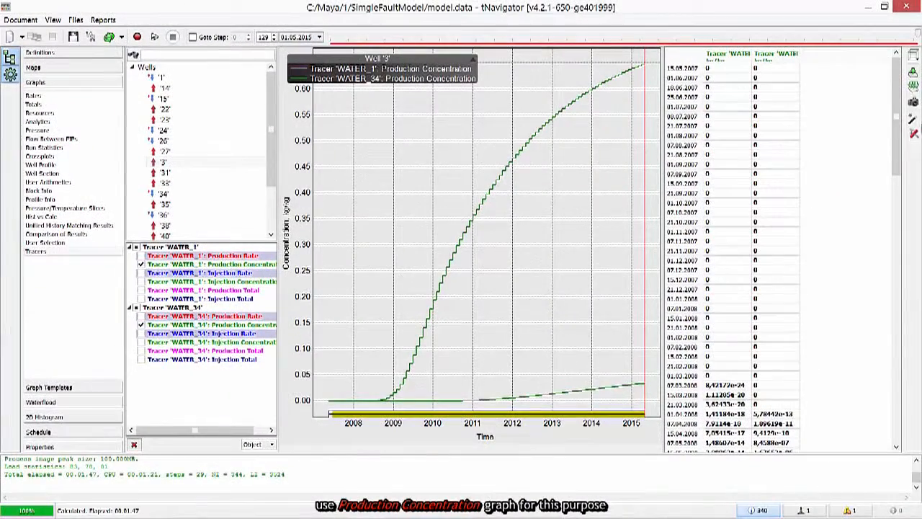
drag(896, 116, 896, 382)
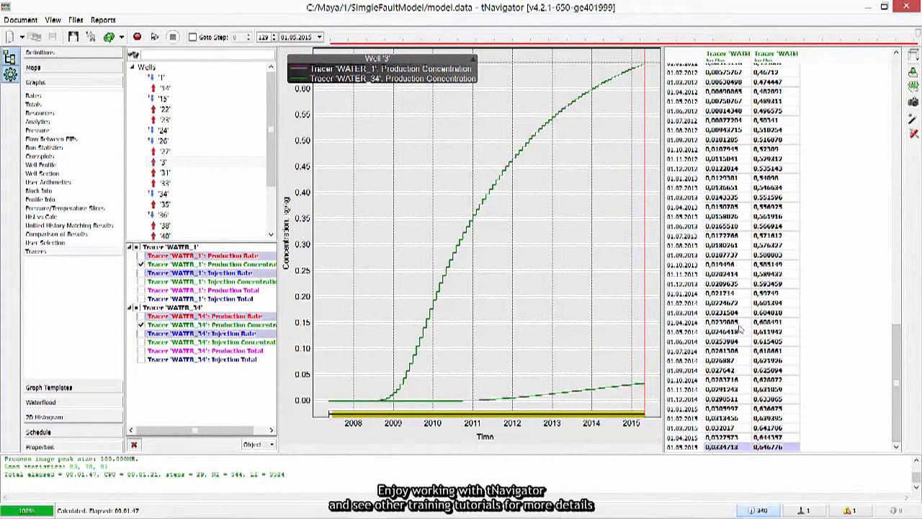